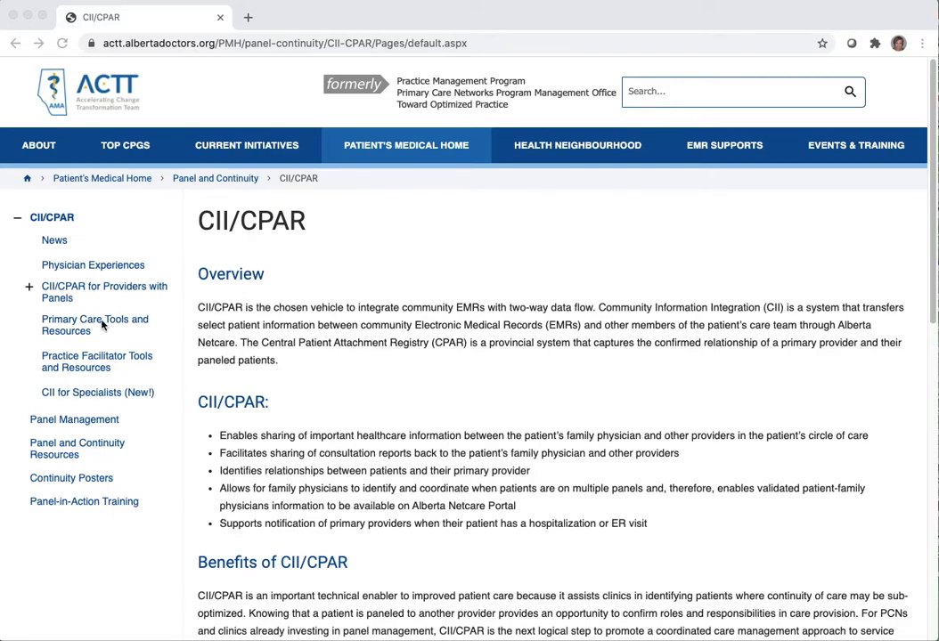
Open the Confirmation of Participation Form (up to 10 participants) from the Primary Care Tools and Resources page
{"action": "left_click", "coordinate": [72, 331]}
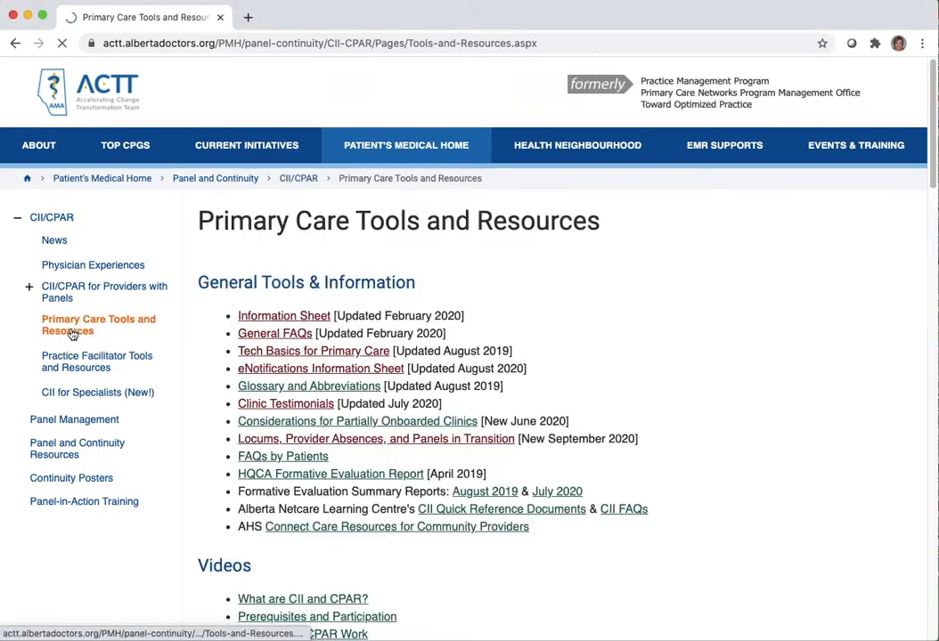
{"action": "scroll", "coordinate": [727, 424], "scroll_direction": "down", "scroll_amount": 1}
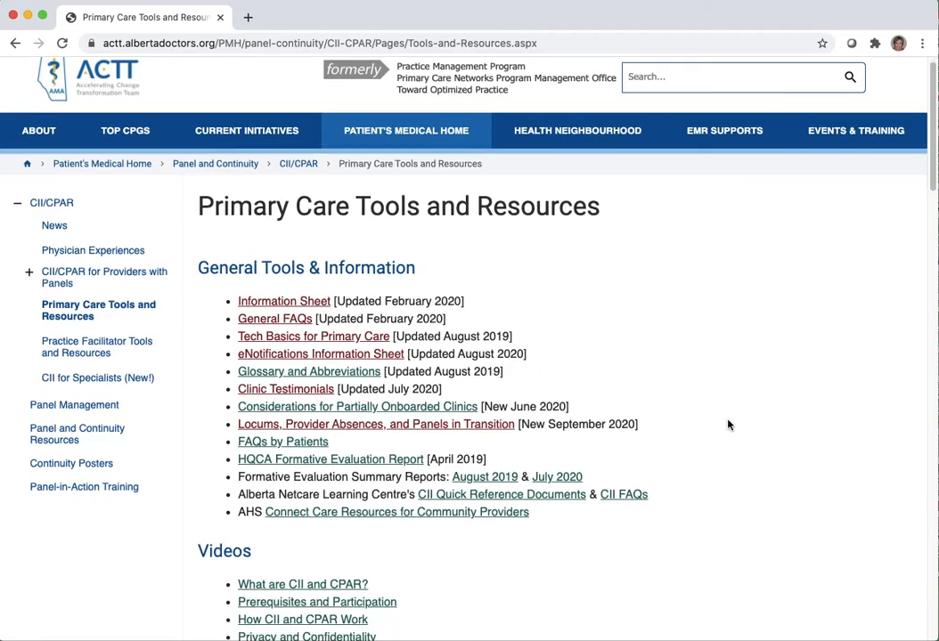
{"action": "scroll", "coordinate": [725, 419], "scroll_direction": "down", "scroll_amount": 10}
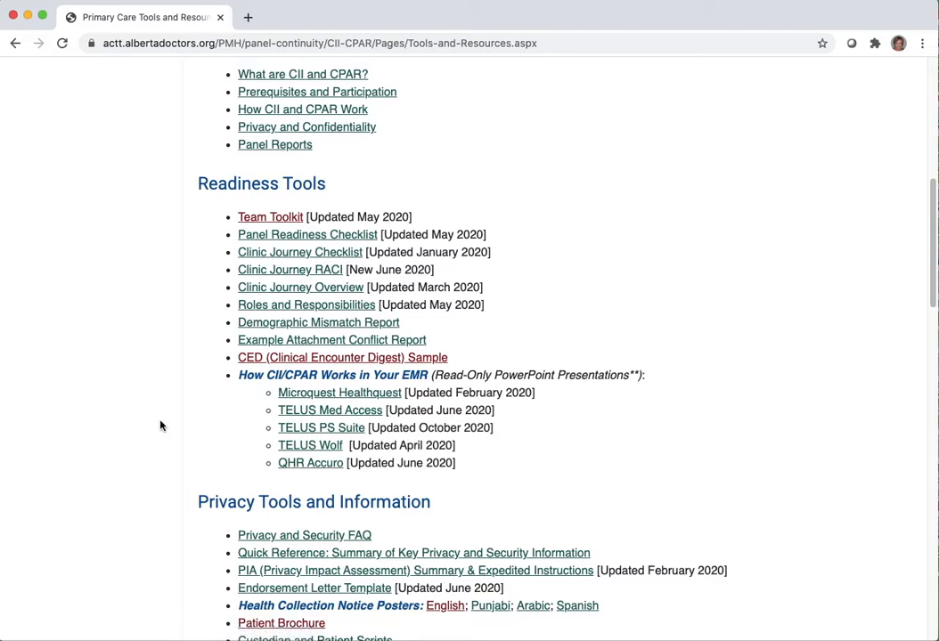
{"action": "scroll", "coordinate": [160, 425], "scroll_direction": "down", "scroll_amount": 3}
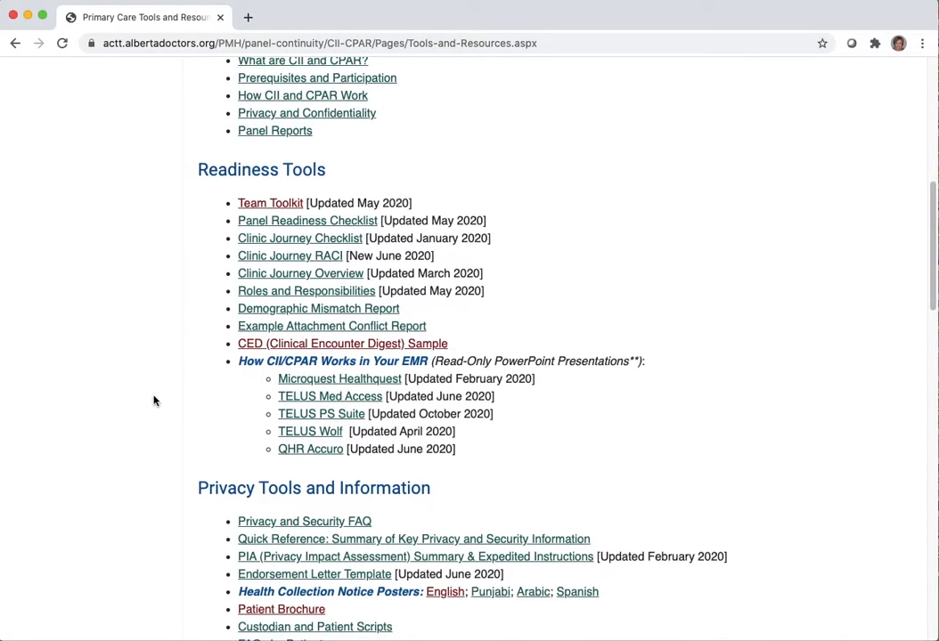
{"action": "scroll", "coordinate": [144, 398], "scroll_direction": "down", "scroll_amount": 10}
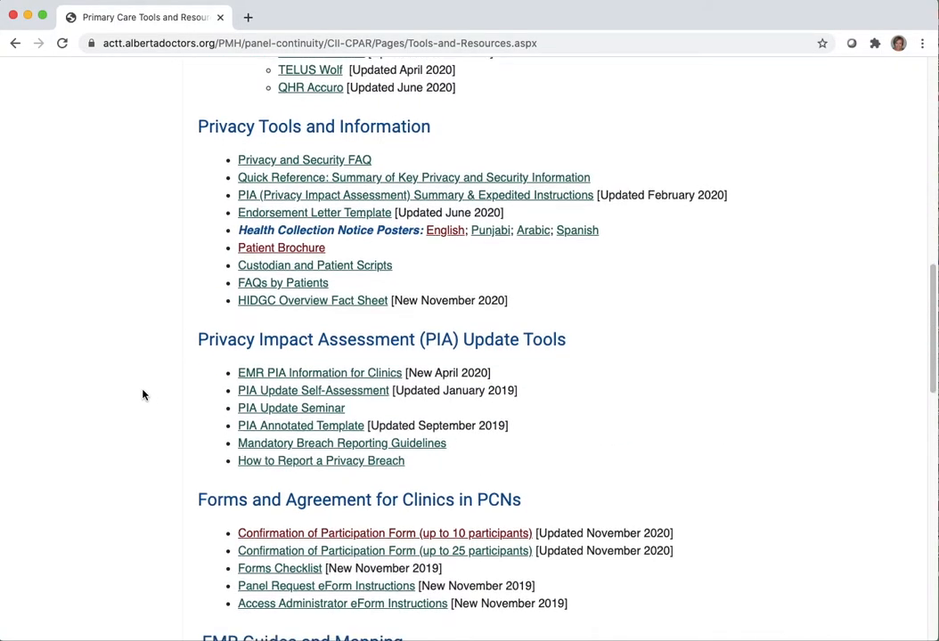
{"action": "scroll", "coordinate": [141, 392], "scroll_direction": "down", "scroll_amount": 2}
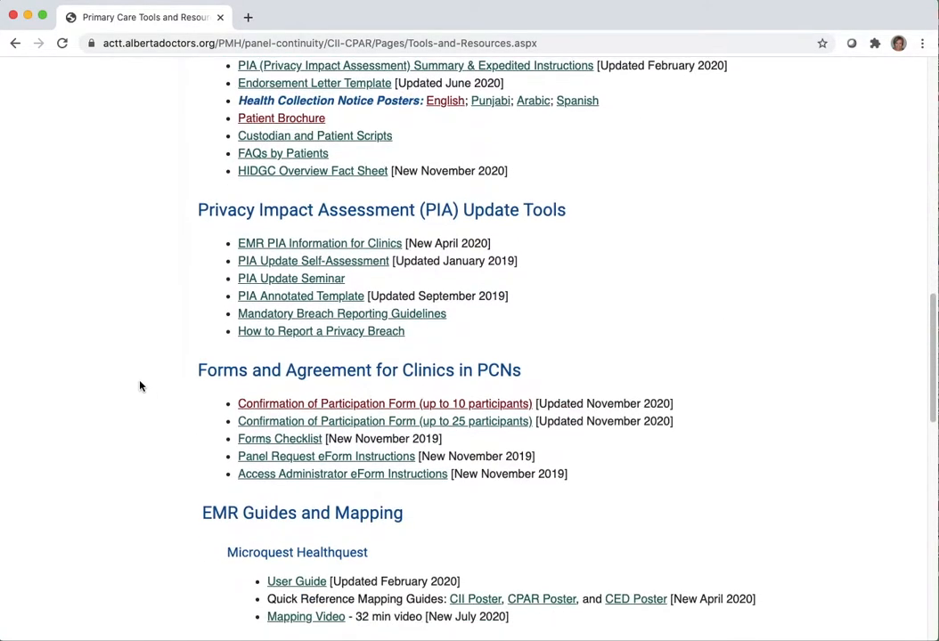
{"action": "left_click", "coordinate": [285, 408]}
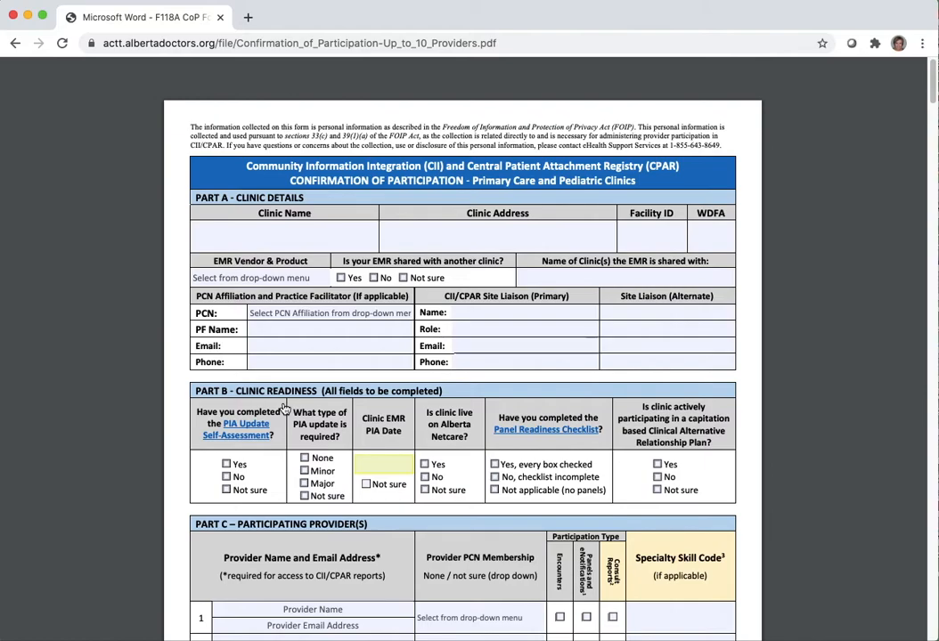
Download the Confirmation of Participation form as a PDF document into the HOME folder and open the saved copy
{"action": "mouse_move", "coordinate": [792, 82]}
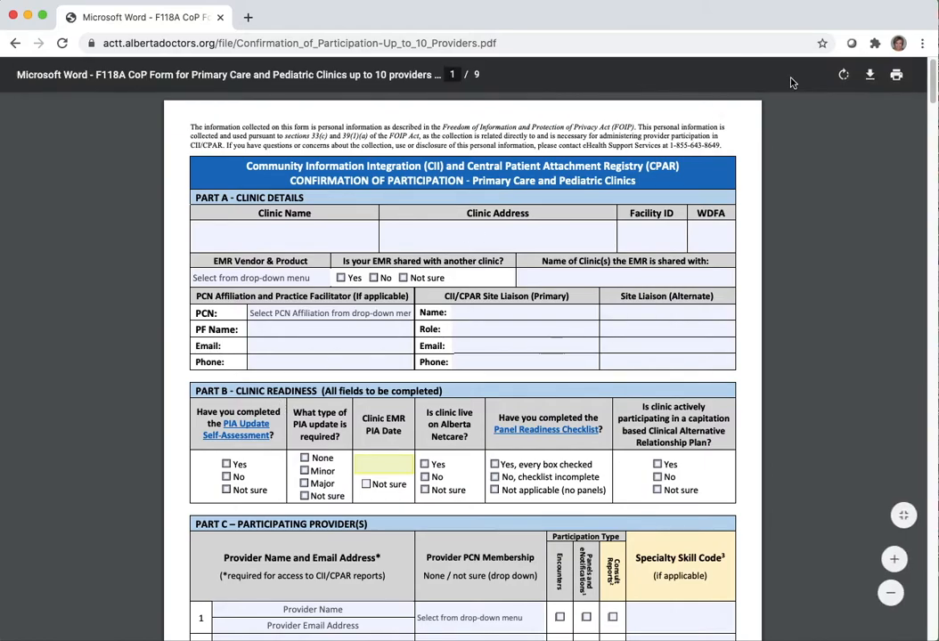
{"action": "left_click", "coordinate": [870, 77]}
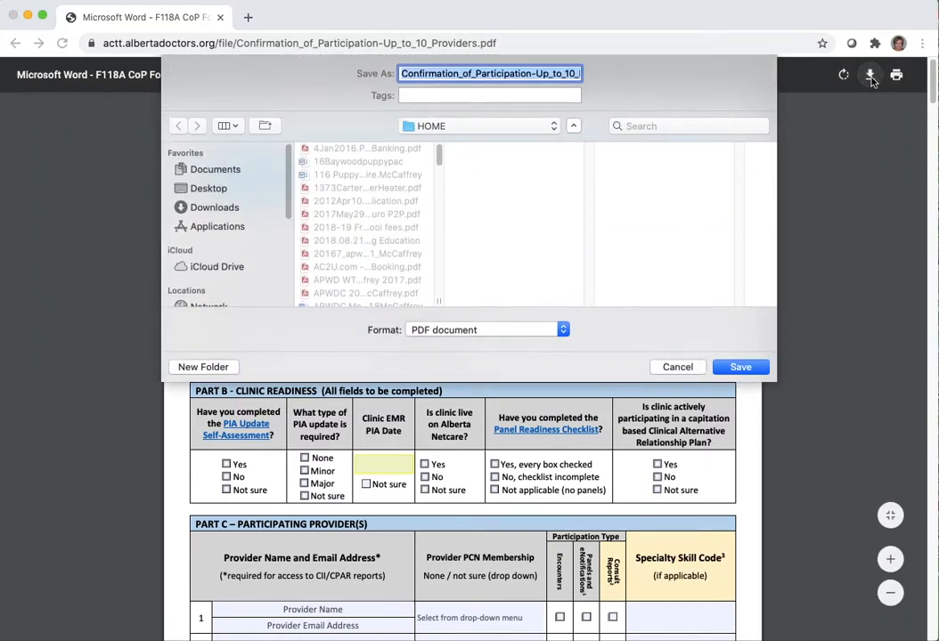
{"action": "left_click", "coordinate": [743, 367]}
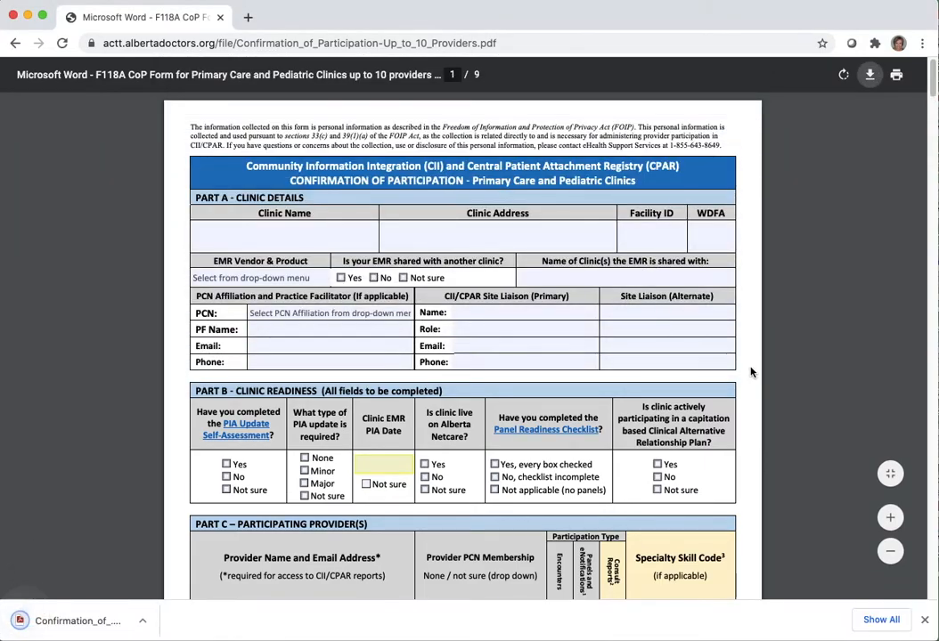
{"action": "left_click", "coordinate": [71, 621]}
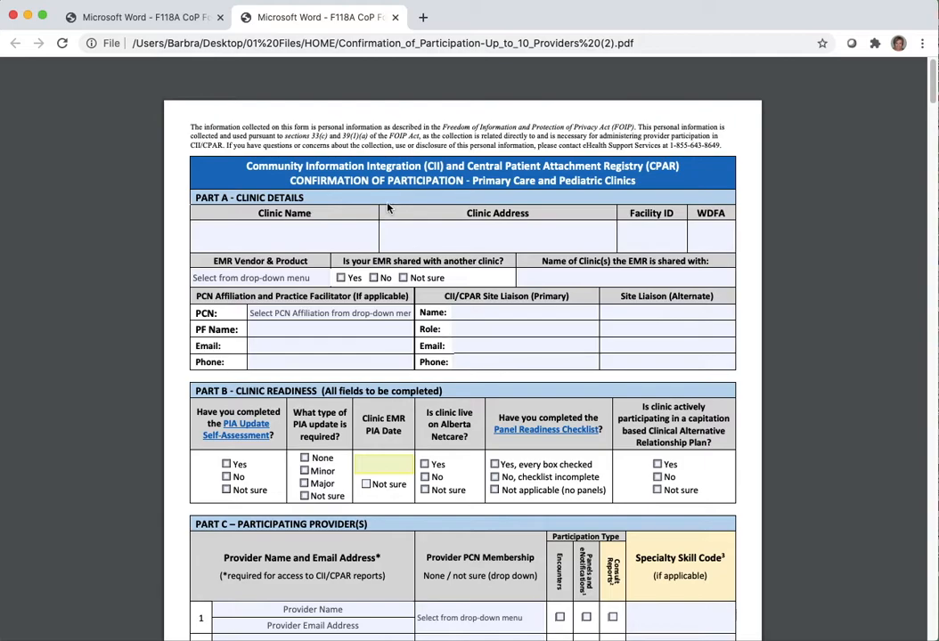
Review the form's Parts A to F, the completion instructions and Appendix A on finding the facility ID and skill code
{"action": "scroll", "coordinate": [332, 234], "scroll_direction": "down", "scroll_amount": 1}
{"action": "scroll", "coordinate": [332, 236], "scroll_direction": "down", "scroll_amount": 15}
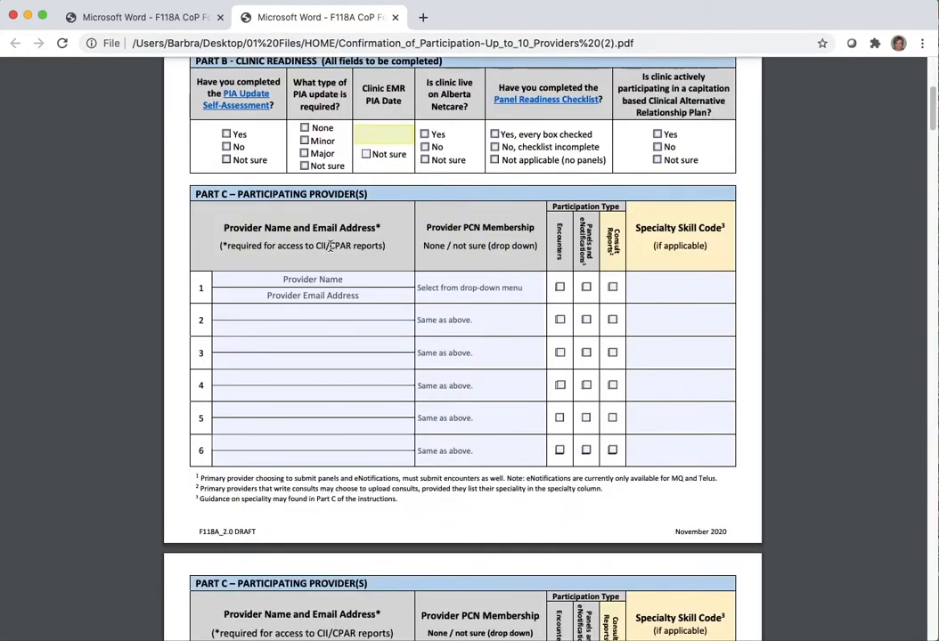
{"action": "scroll", "coordinate": [323, 247], "scroll_direction": "down", "scroll_amount": 10}
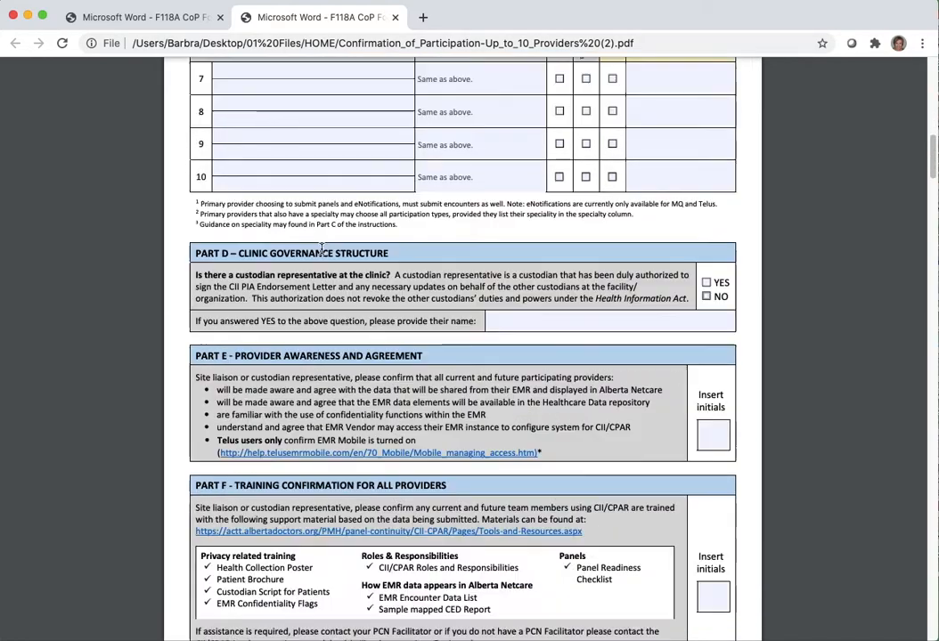
{"action": "scroll", "coordinate": [289, 249], "scroll_direction": "down", "scroll_amount": 4}
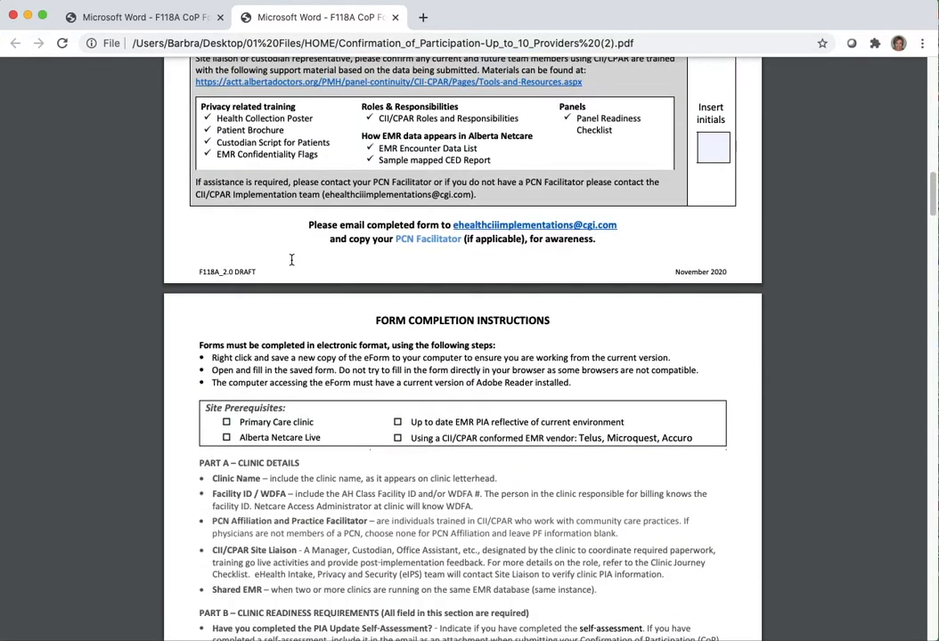
{"action": "scroll", "coordinate": [282, 273], "scroll_direction": "down", "scroll_amount": 5}
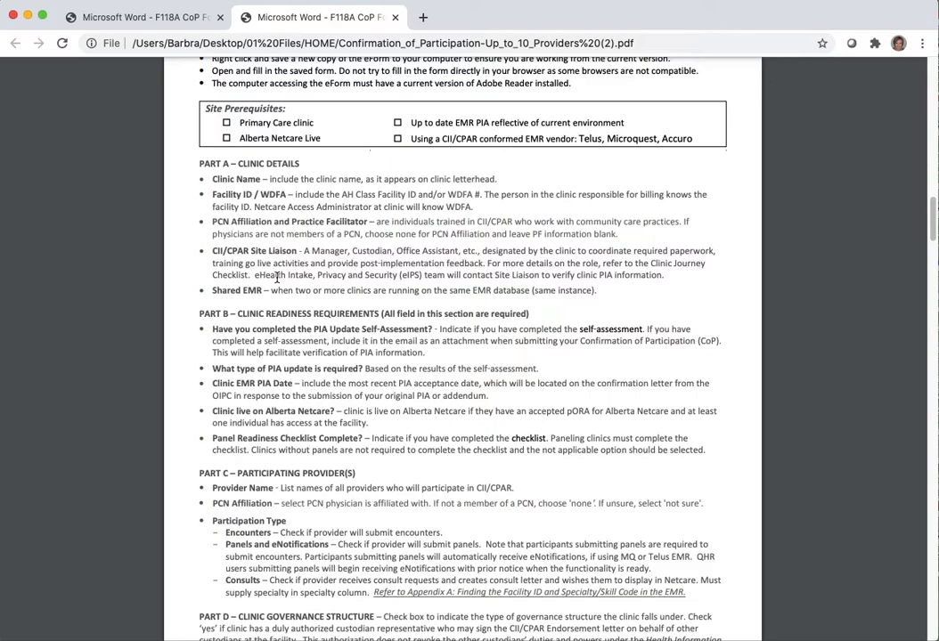
{"action": "scroll", "coordinate": [277, 277], "scroll_direction": "down", "scroll_amount": 1}
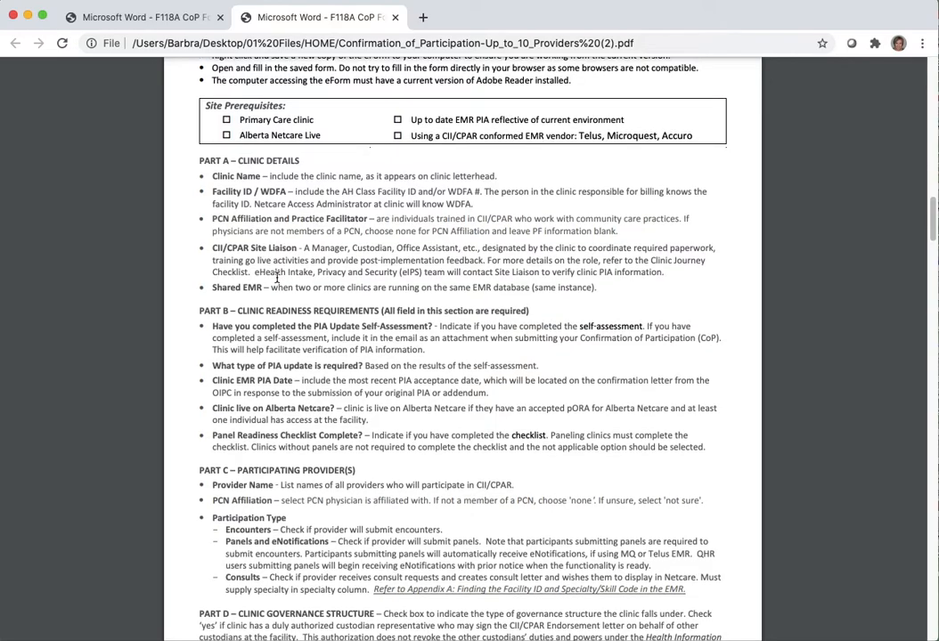
{"action": "scroll", "coordinate": [277, 277], "scroll_direction": "down", "scroll_amount": 12}
{"action": "scroll", "coordinate": [282, 281], "scroll_direction": "down", "scroll_amount": 2}
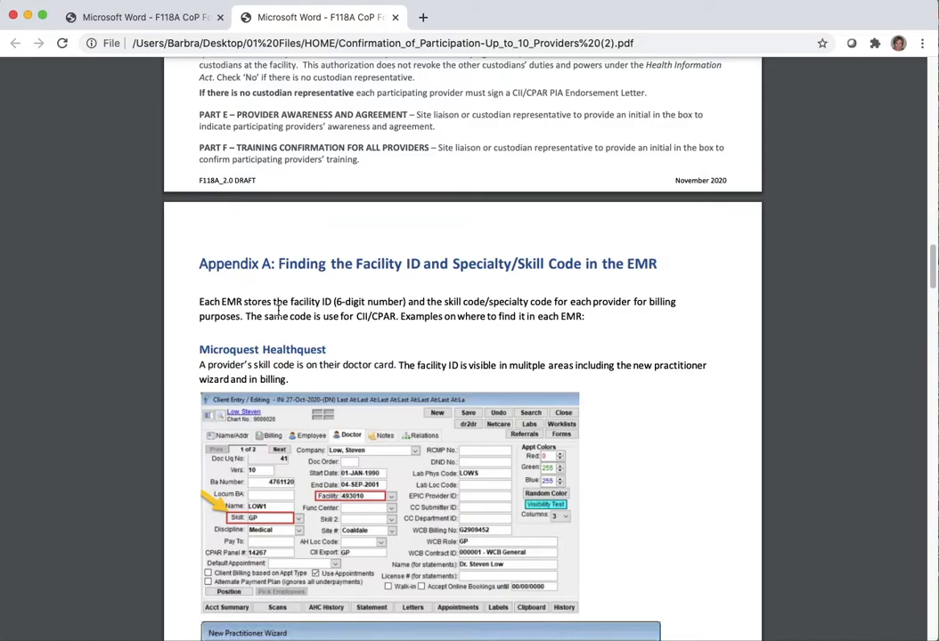
{"action": "scroll", "coordinate": [278, 310], "scroll_direction": "up", "scroll_amount": 20}
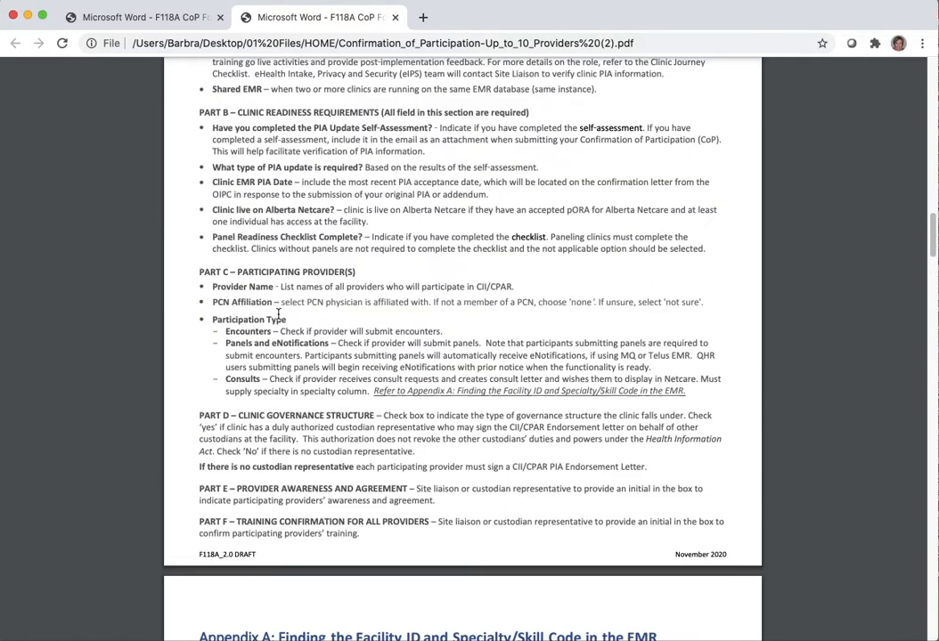
{"action": "scroll", "coordinate": [274, 311], "scroll_direction": "up", "scroll_amount": 5}
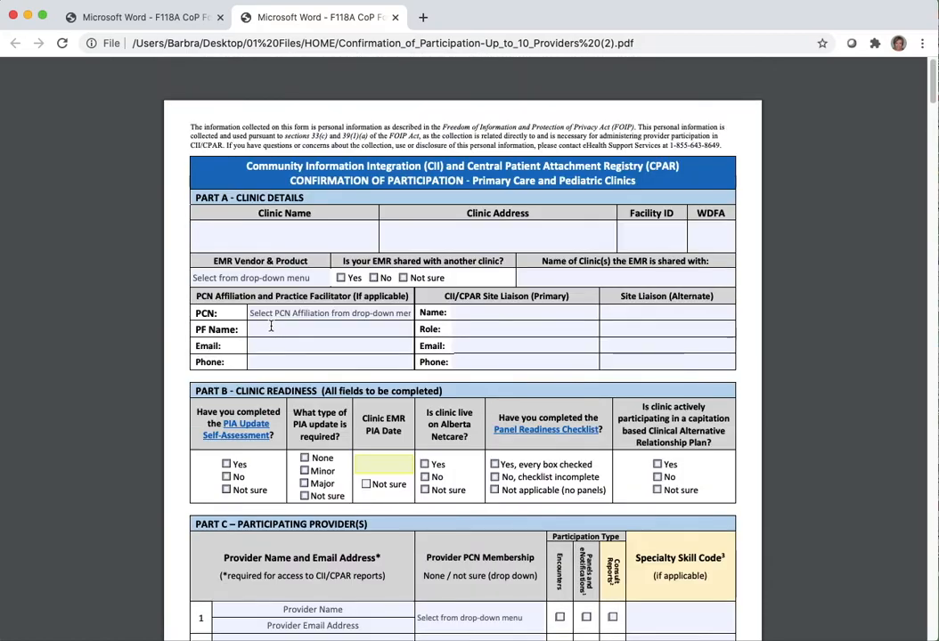
Fill in Part A with the clinic name "Family Medical" and the placeholder "address" as clinic address, leaving Facility ID and WDFA blank
{"action": "left_click", "coordinate": [294, 238]}
{"action": "type", "text": "Fami"}
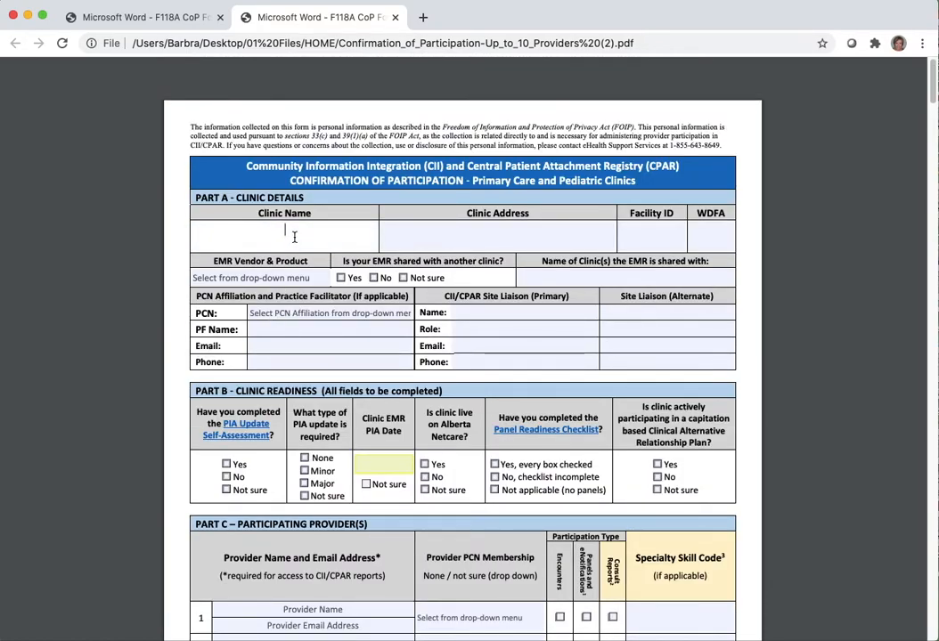
{"action": "type", "text": "ly"}
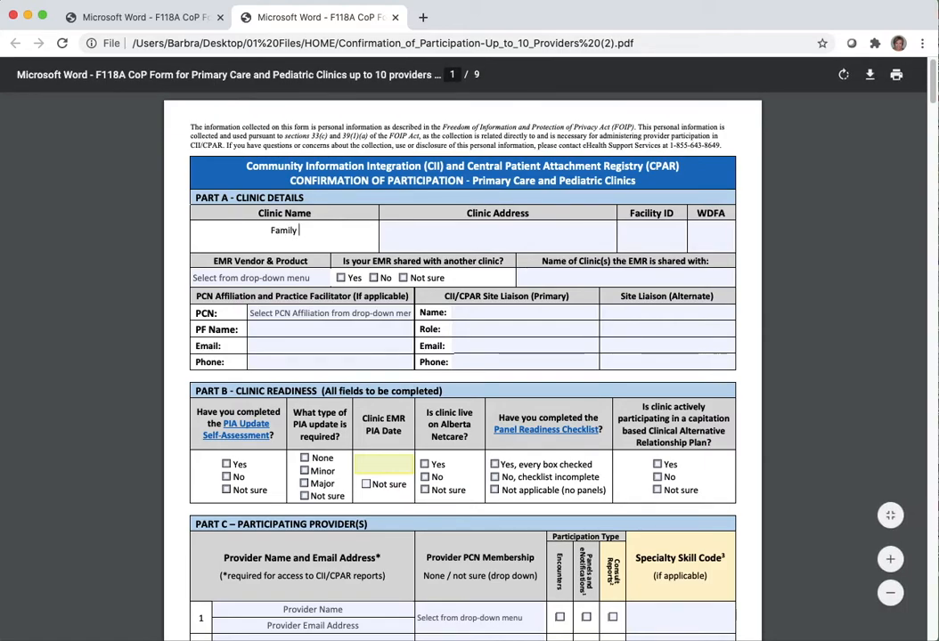
{"action": "type", "text": " Medical"}
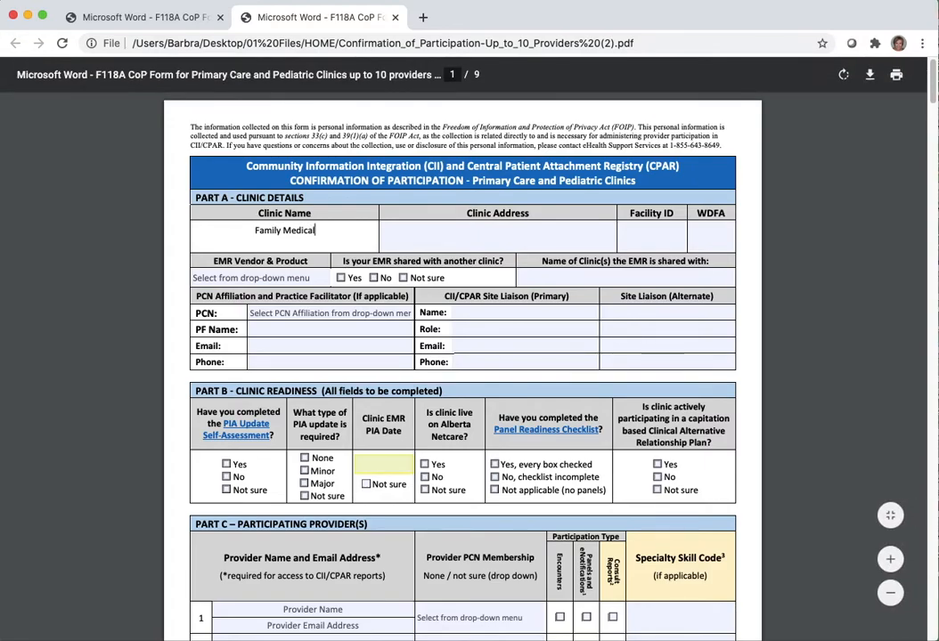
{"action": "left_click", "coordinate": [453, 224]}
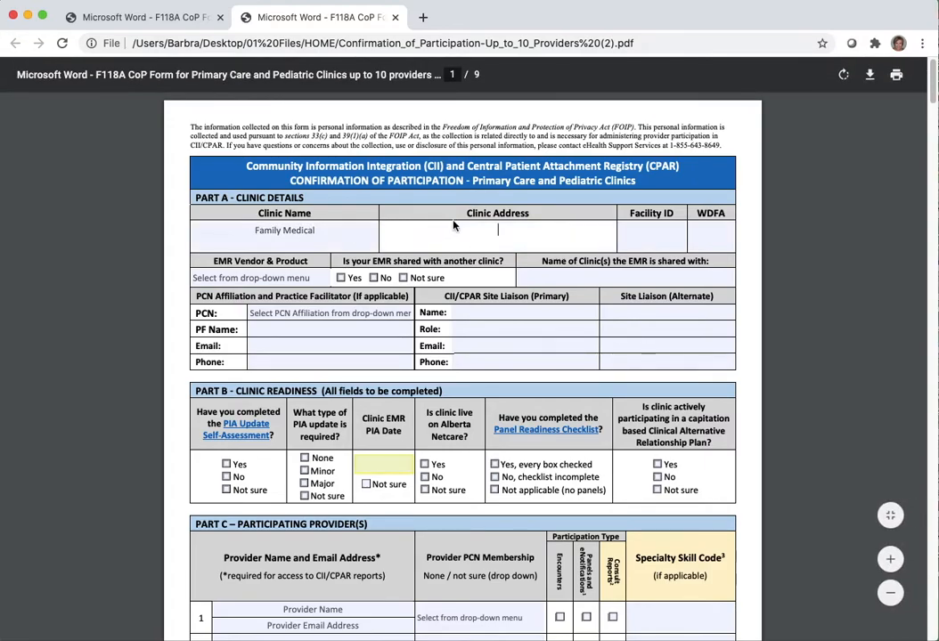
{"action": "type", "text": "address"}
{"action": "left_click", "coordinate": [638, 227]}
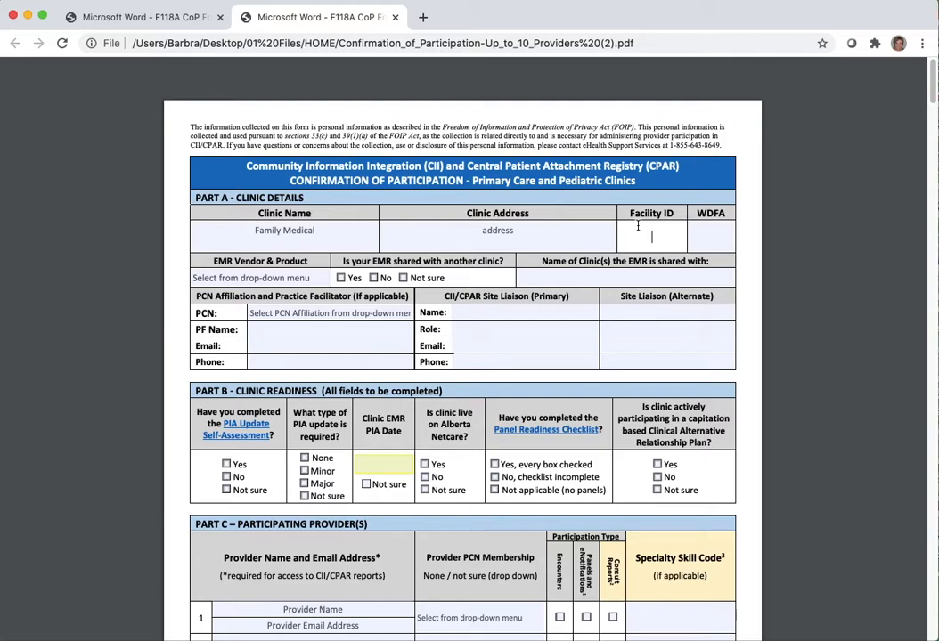
{"action": "left_click", "coordinate": [723, 235]}
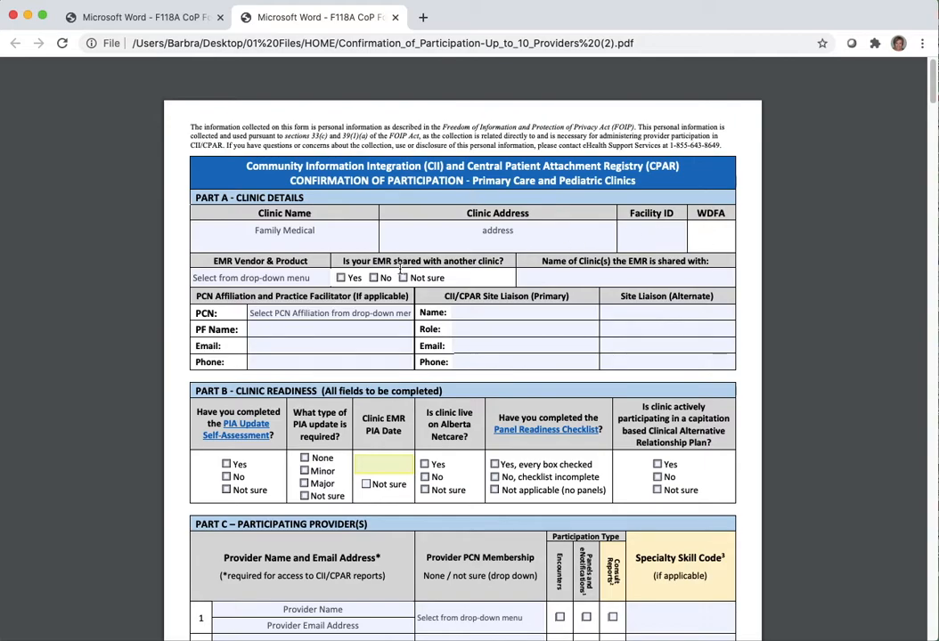
Set the EMR vendor and product to Microquest-Healthquest and the PCN affiliation to Bow Valley
{"action": "left_click", "coordinate": [290, 281]}
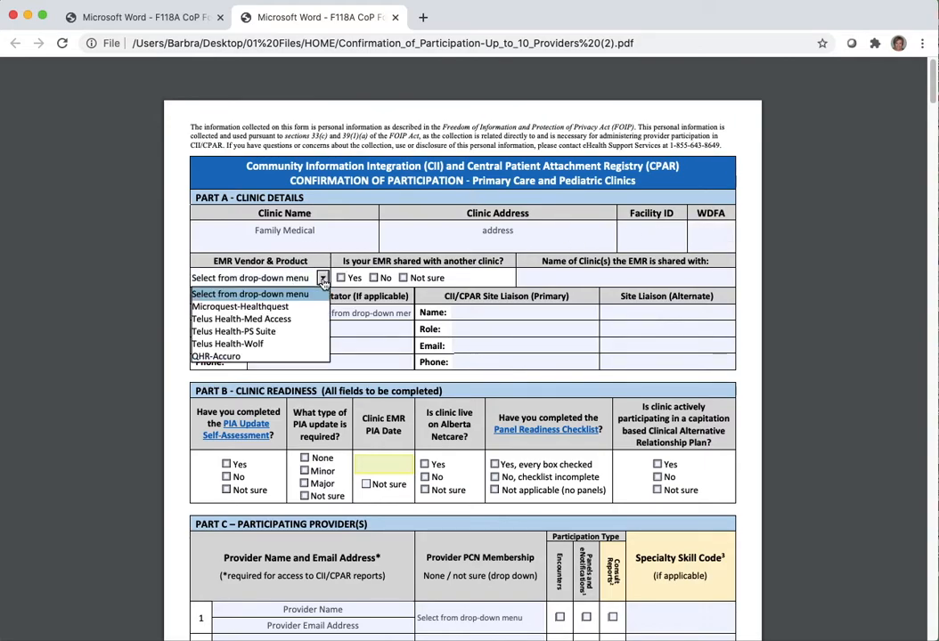
{"action": "left_click", "coordinate": [304, 305]}
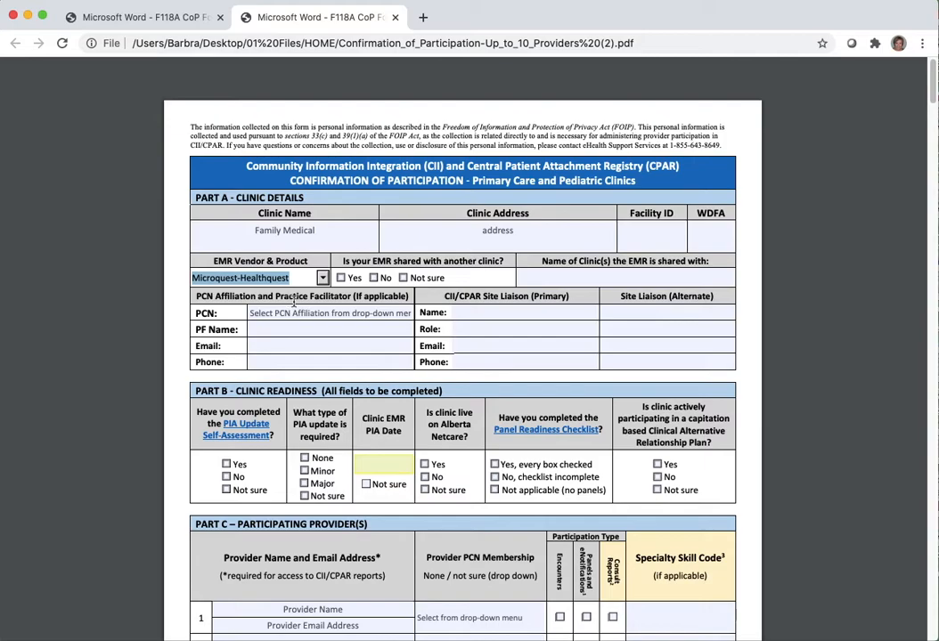
{"action": "left_click", "coordinate": [401, 314]}
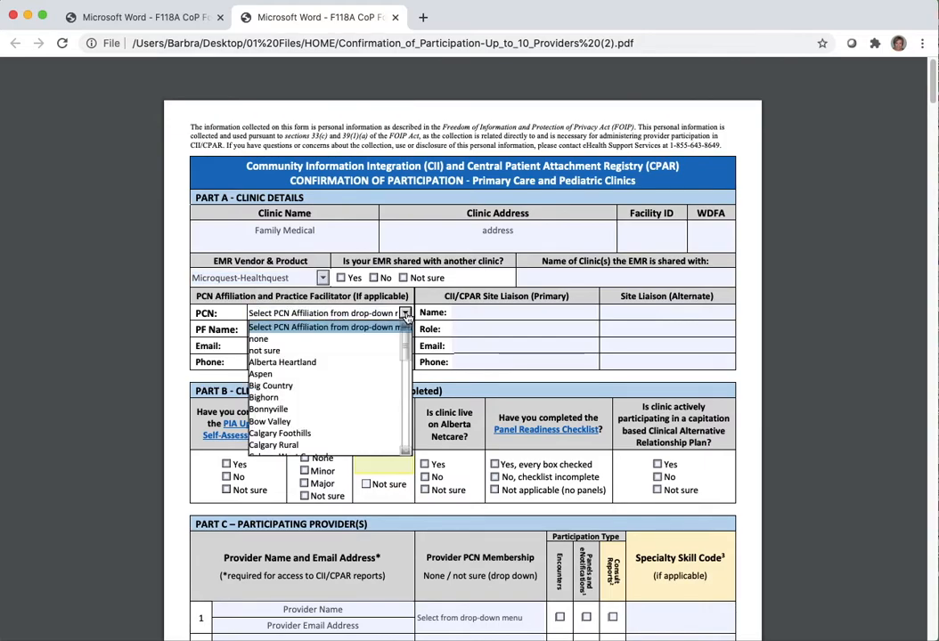
{"action": "left_click", "coordinate": [334, 420]}
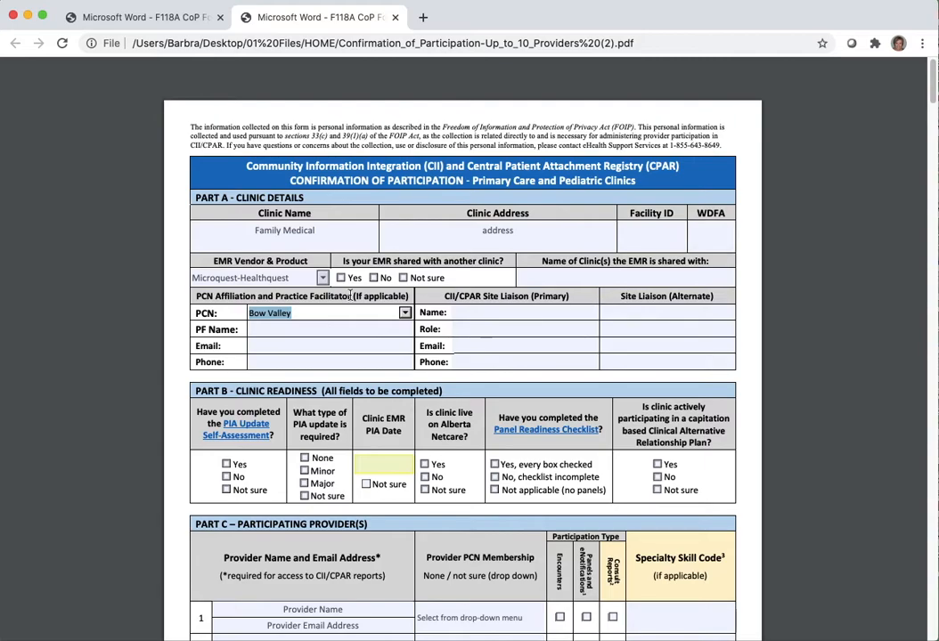
In Part B, mark the PIA Update Self-Assessment as completed, the required update as Minor, and the EMR PIA date as January 2018
{"action": "scroll", "coordinate": [318, 306], "scroll_direction": "down", "scroll_amount": 1}
{"action": "scroll", "coordinate": [318, 305], "scroll_direction": "down", "scroll_amount": 2}
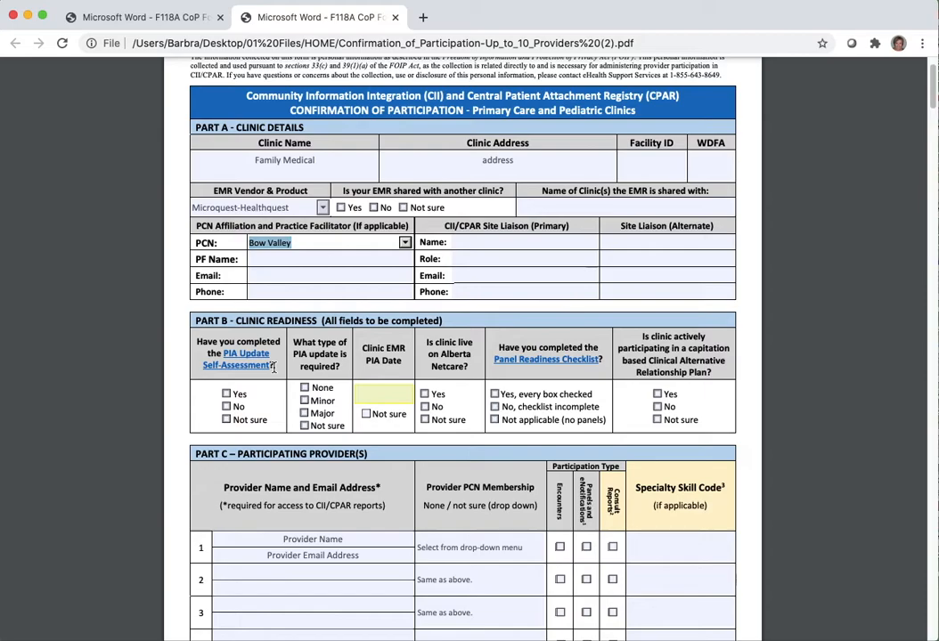
{"action": "left_click", "coordinate": [227, 395]}
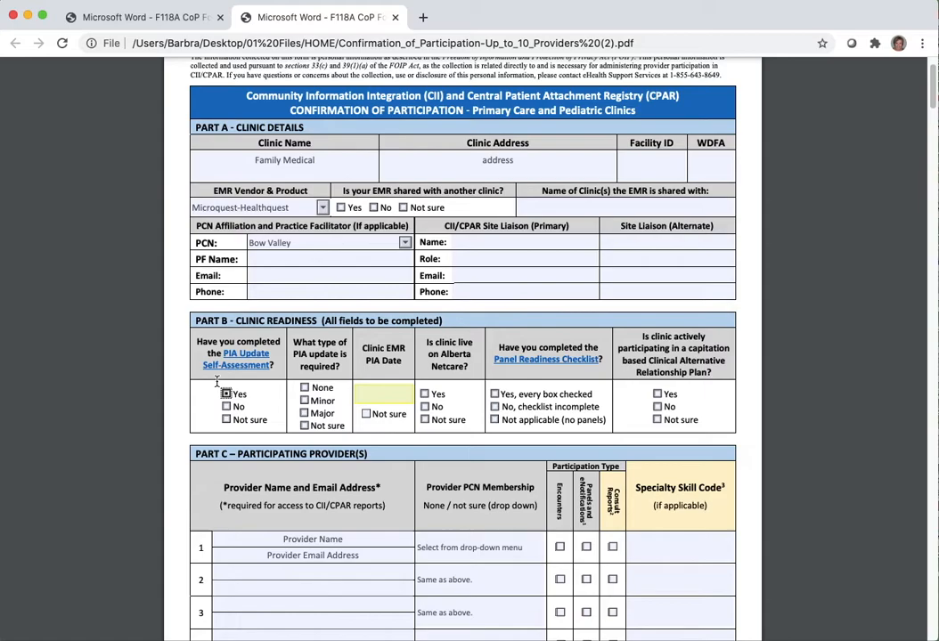
{"action": "left_click", "coordinate": [304, 401]}
{"action": "left_click", "coordinate": [369, 398]}
{"action": "type", "text": "January 2018"}
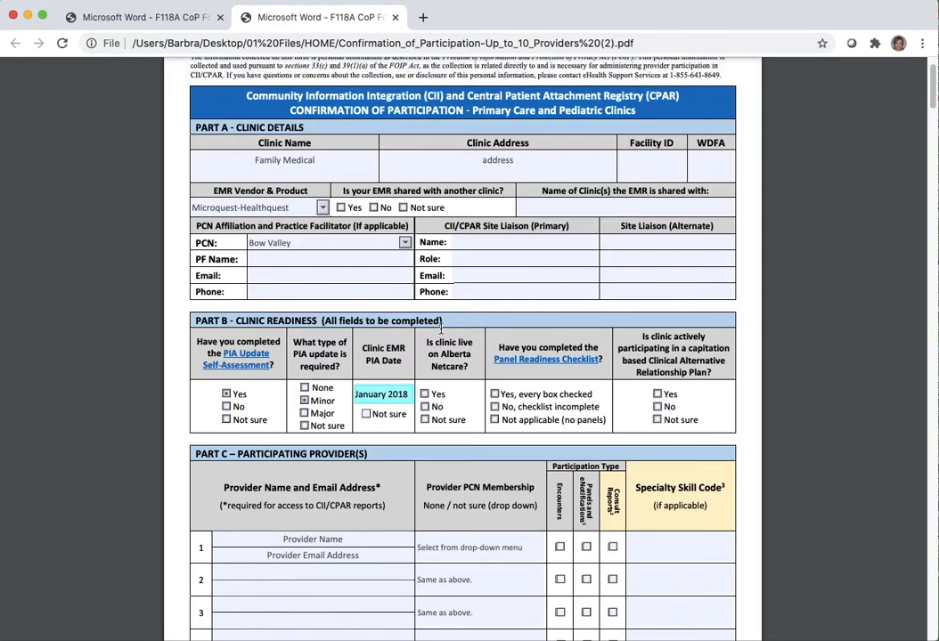
Answer Yes for the clinic being live on Alberta Netcare and "Yes, every box checked" for the Panel Readiness Checklist
{"action": "left_click", "coordinate": [424, 394]}
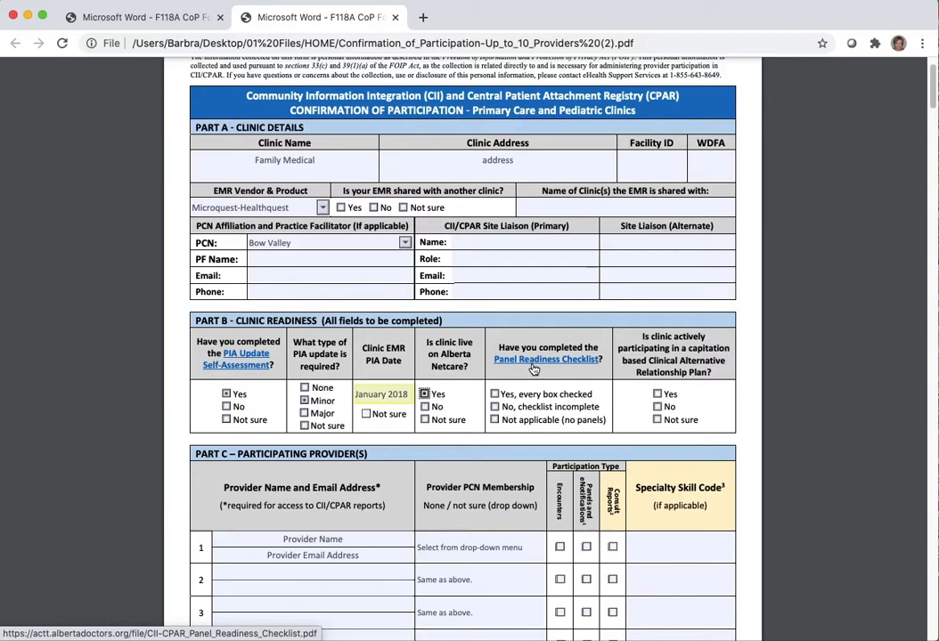
{"action": "left_click", "coordinate": [494, 393]}
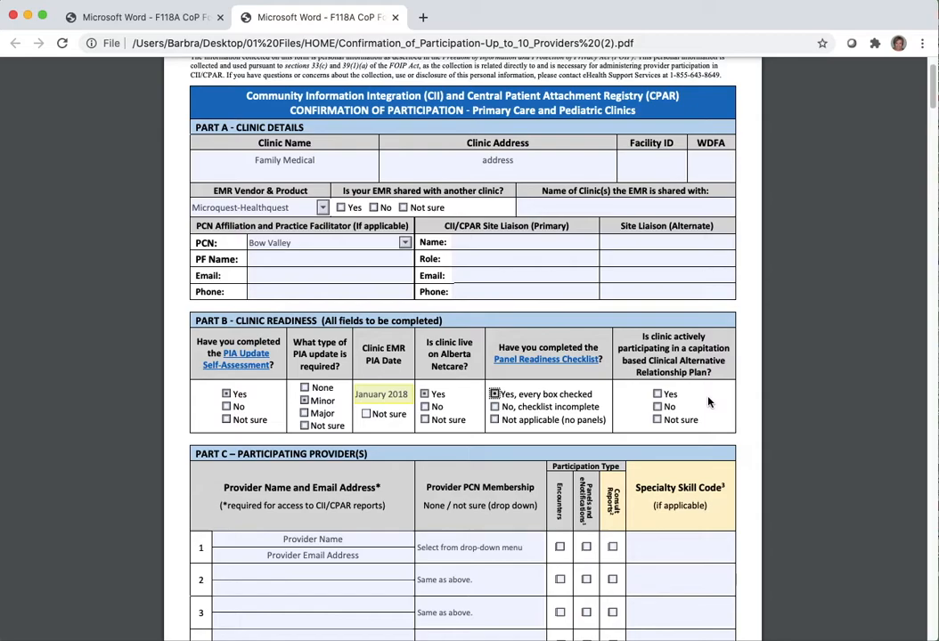
{"action": "scroll", "coordinate": [419, 410], "scroll_direction": "down", "scroll_amount": 4}
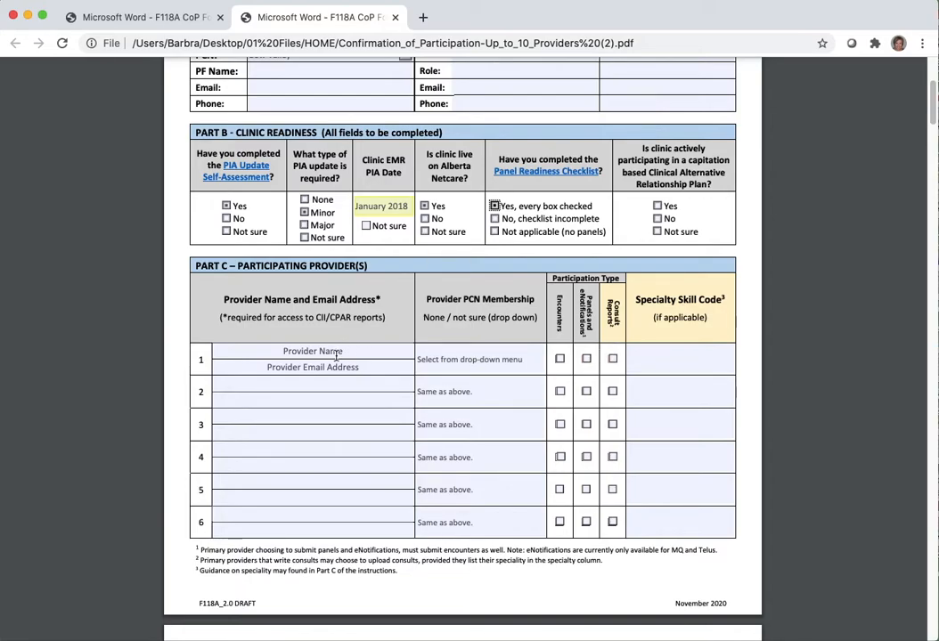
In Part C, set the PCN membership of provider 1 to Big Country and of provider 2 to Aspen
{"action": "left_click", "coordinate": [463, 371]}
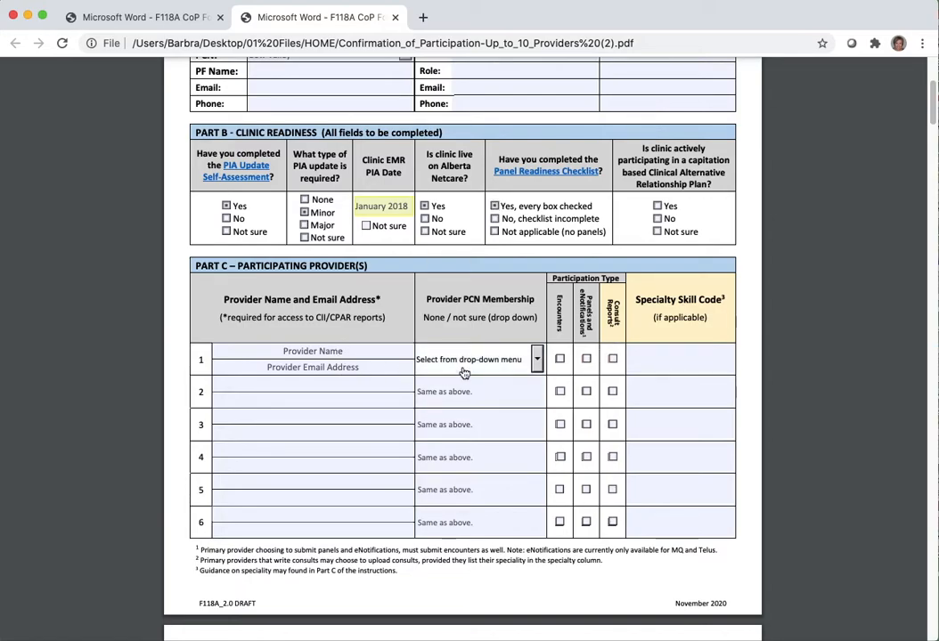
{"action": "left_click", "coordinate": [536, 365]}
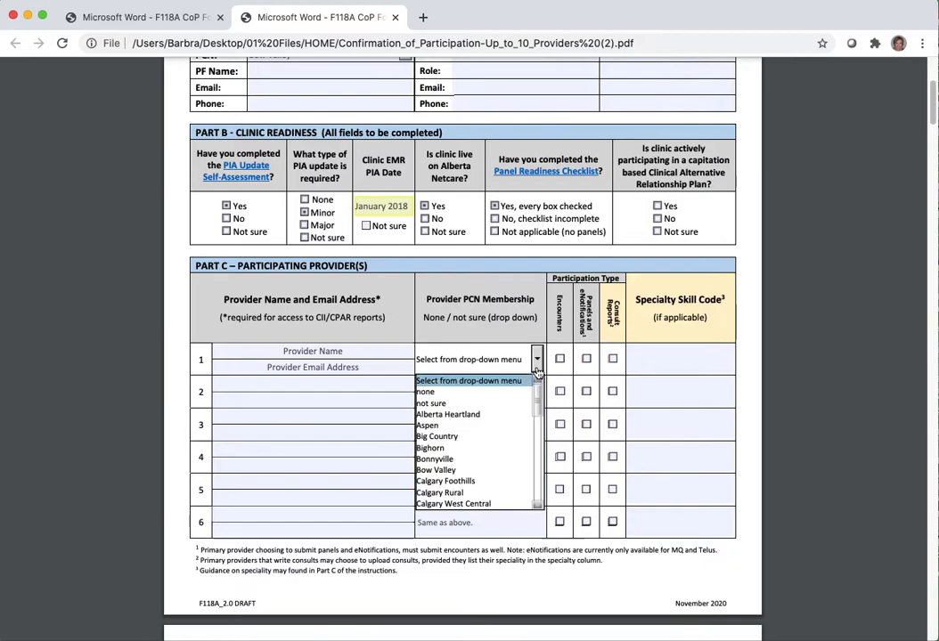
{"action": "left_click", "coordinate": [509, 438]}
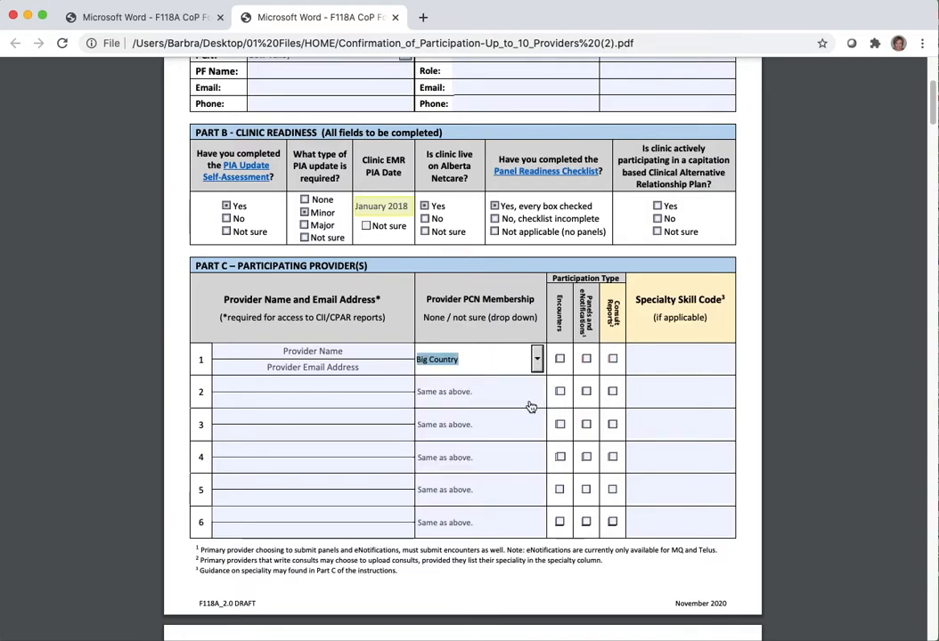
{"action": "left_click", "coordinate": [535, 392]}
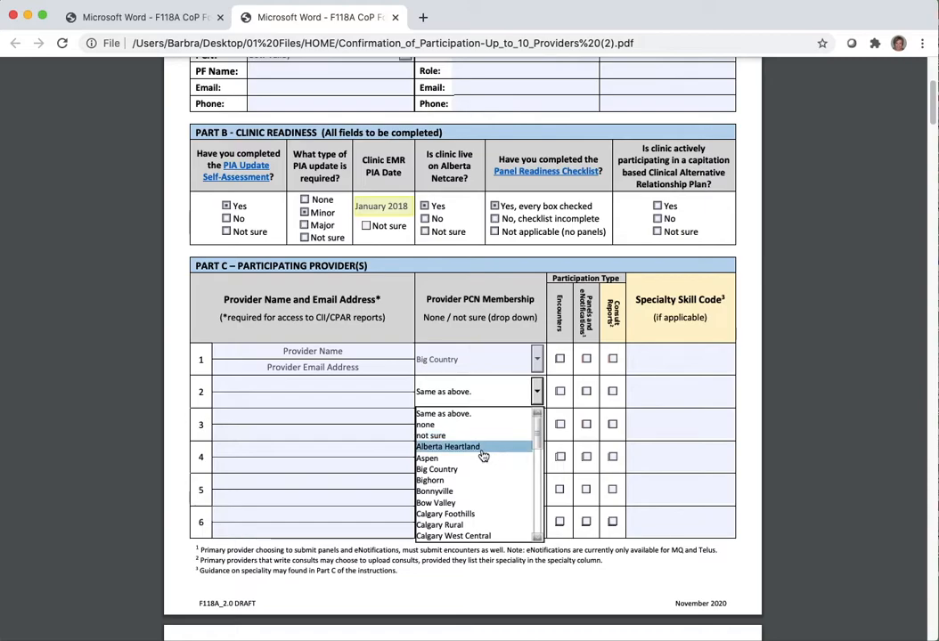
{"action": "left_click", "coordinate": [455, 462]}
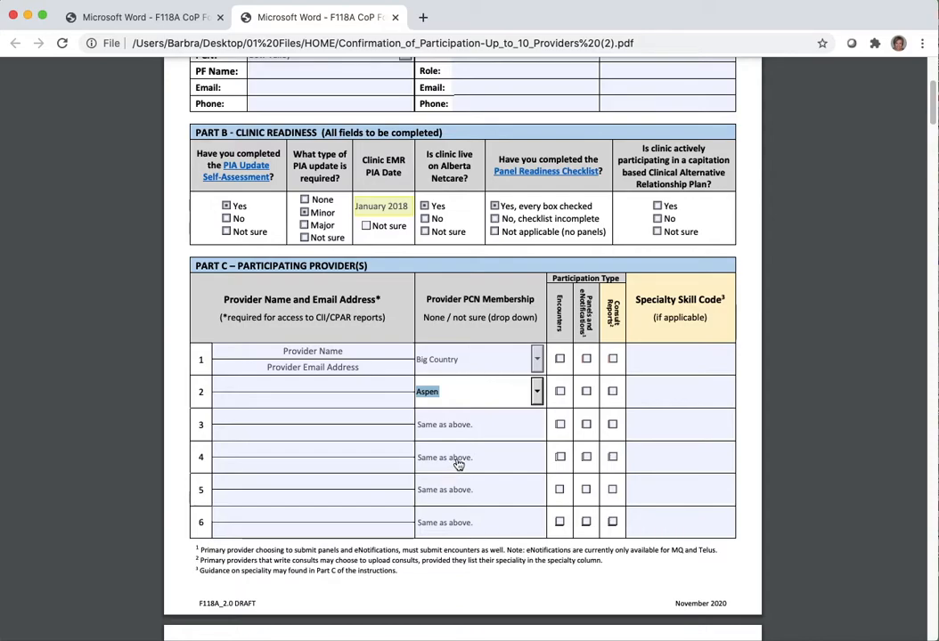
Mark Encounters, Panels and eNotifications, and Consult Reports as provider 1's participation types, and place the cursor in their Specialty Skill Code field
{"action": "left_click", "coordinate": [560, 359]}
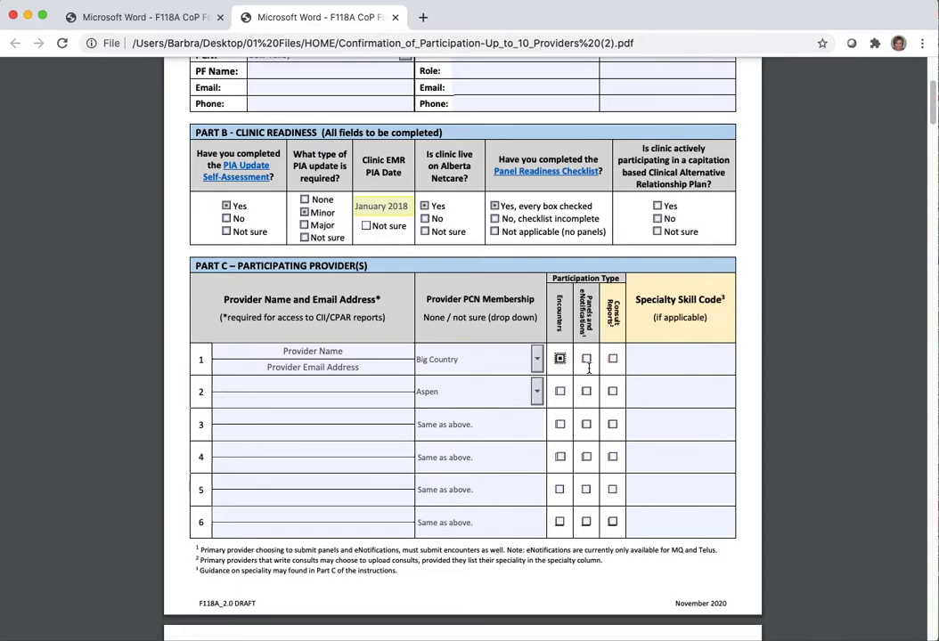
{"action": "left_click", "coordinate": [587, 361]}
{"action": "left_click", "coordinate": [559, 359]}
{"action": "left_click", "coordinate": [613, 360]}
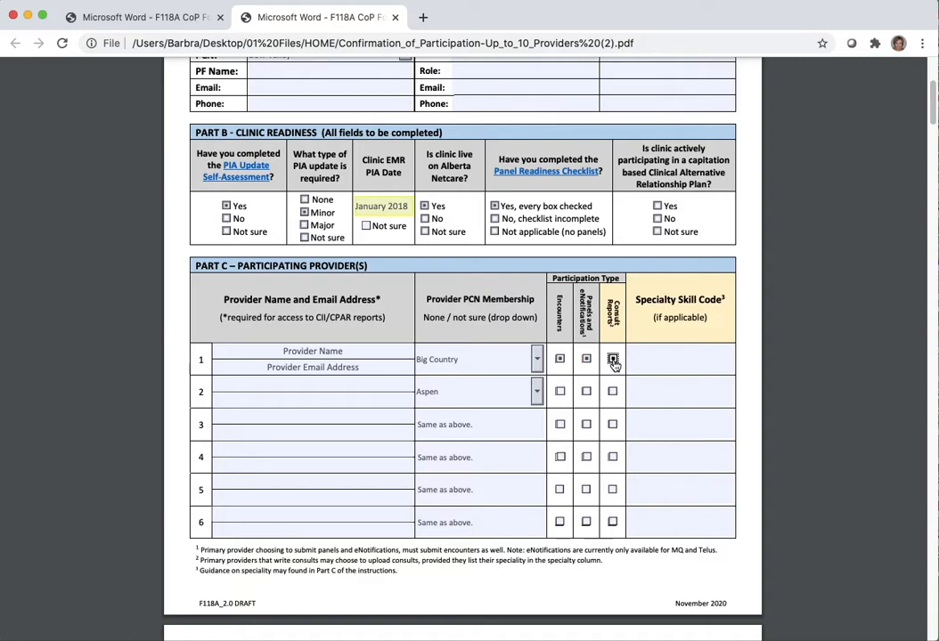
{"action": "left_click", "coordinate": [686, 365]}
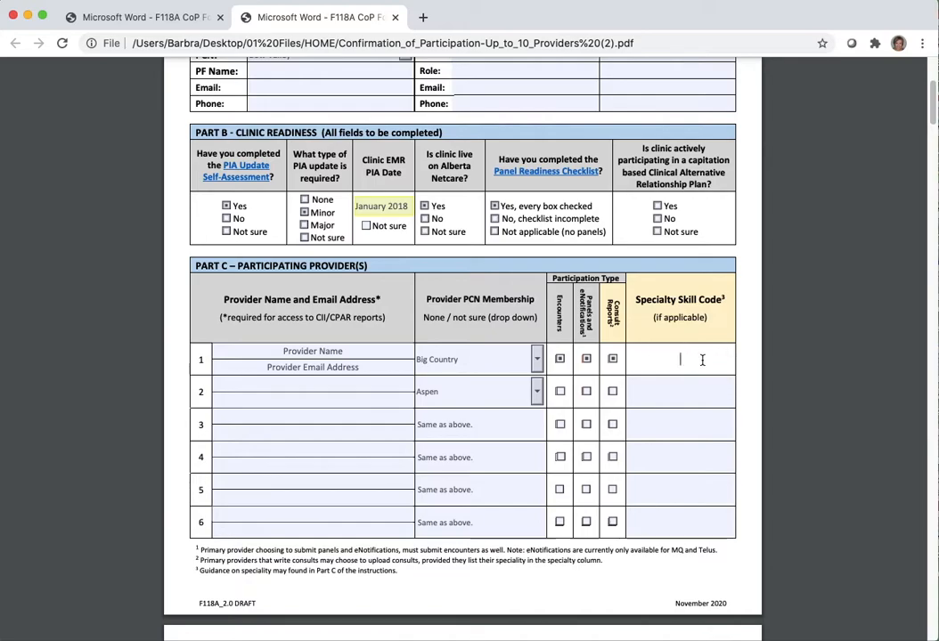
Review provider rows 7 to 10, the custodian representative question in Part D, and the initials required in Parts E and F
{"action": "scroll", "coordinate": [692, 361], "scroll_direction": "down", "scroll_amount": 5}
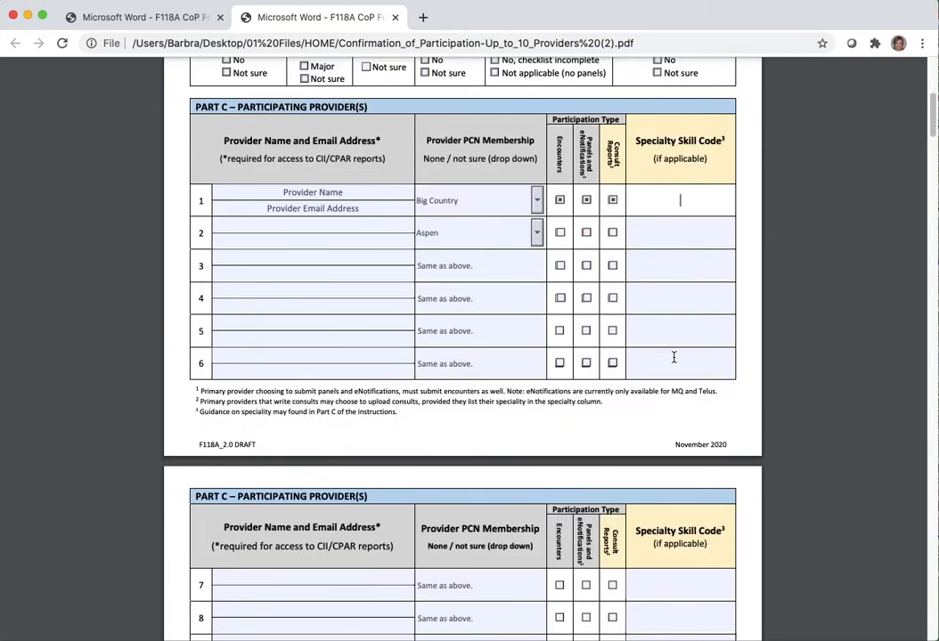
{"action": "scroll", "coordinate": [674, 353], "scroll_direction": "down", "scroll_amount": 7}
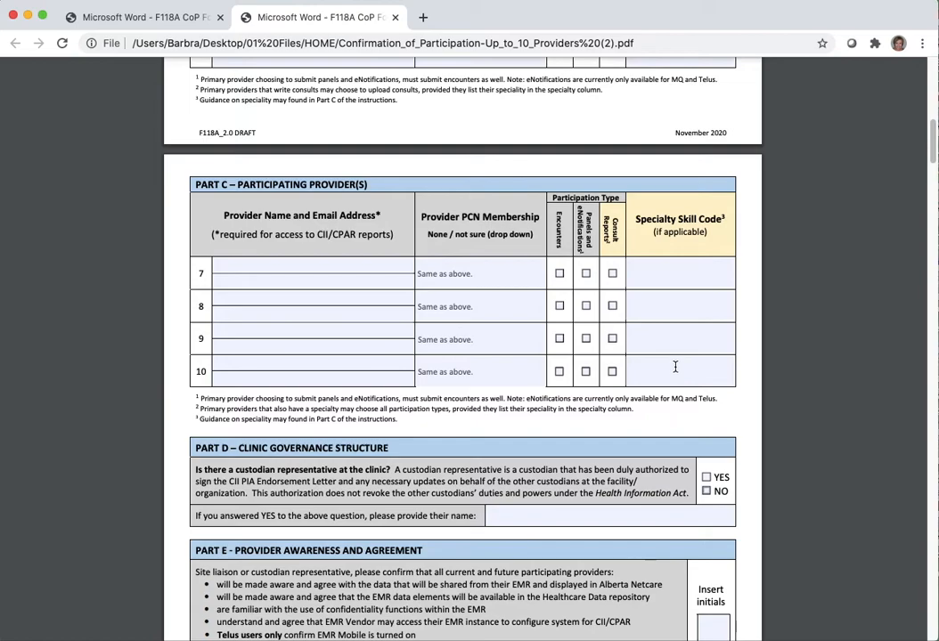
{"action": "scroll", "coordinate": [668, 365], "scroll_direction": "down", "scroll_amount": 2}
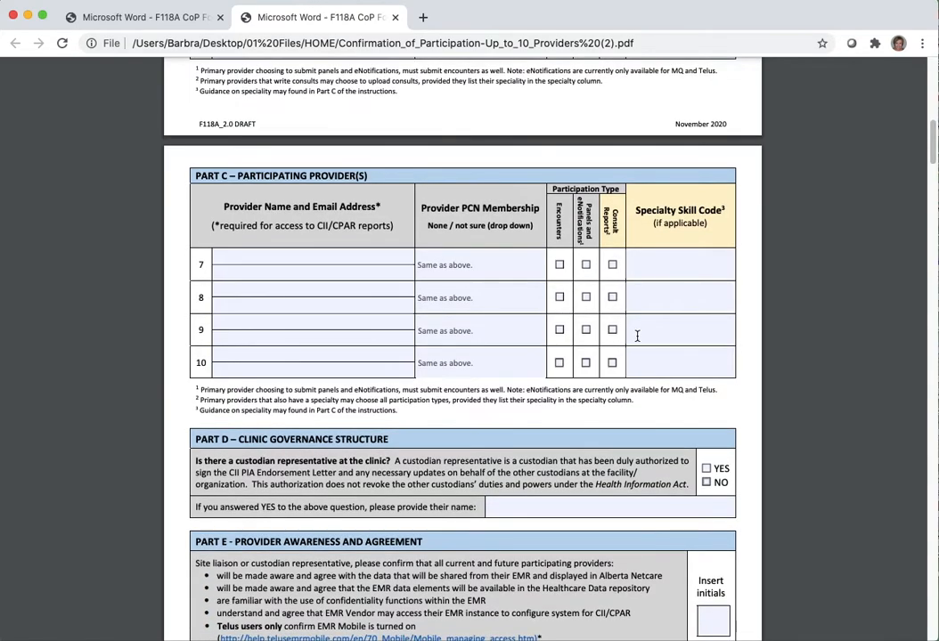
{"action": "scroll", "coordinate": [629, 333], "scroll_direction": "down", "scroll_amount": 4}
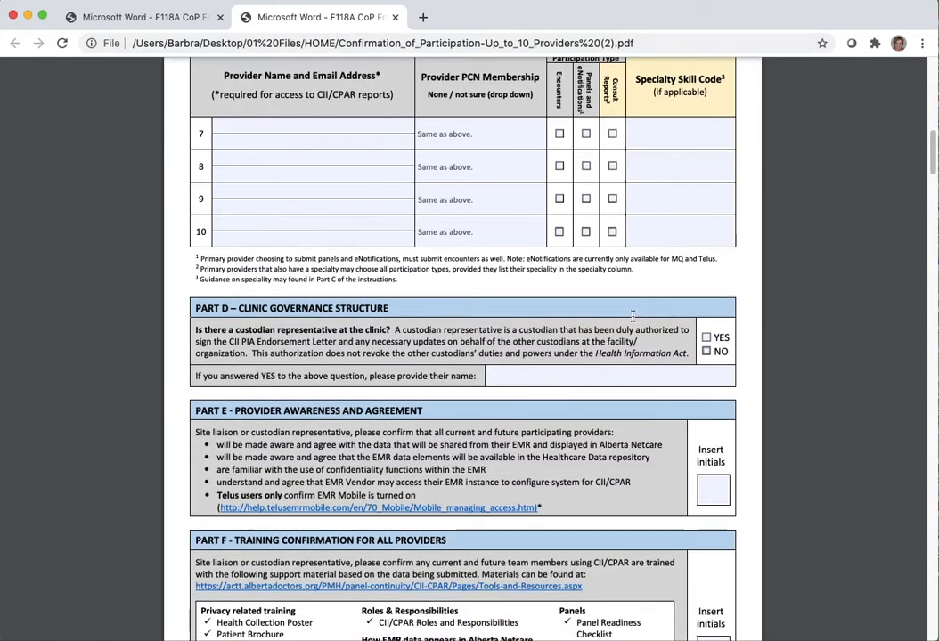
{"action": "scroll", "coordinate": [633, 314], "scroll_direction": "down", "scroll_amount": 5}
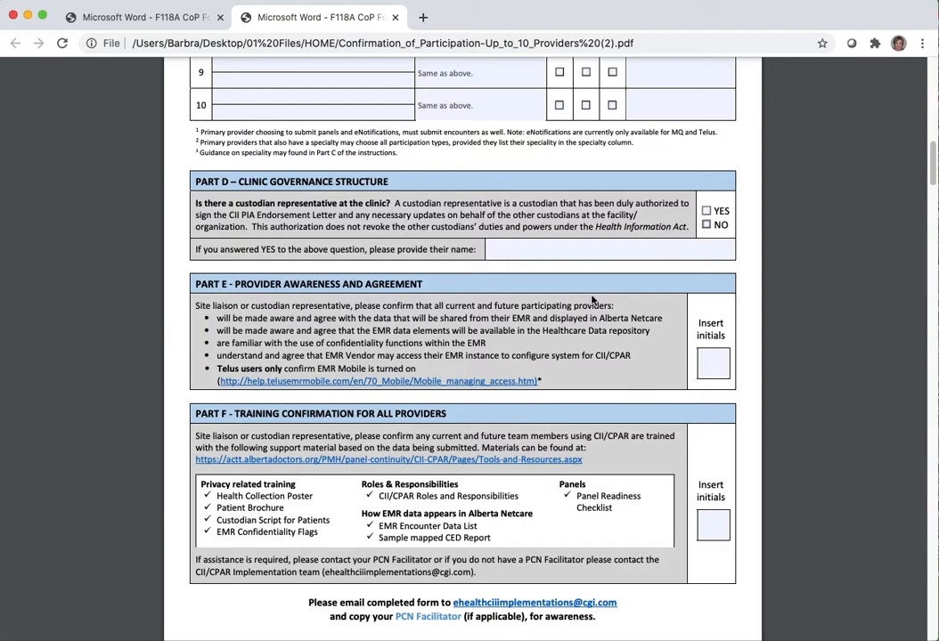
{"action": "scroll", "coordinate": [499, 352], "scroll_direction": "down", "scroll_amount": 1}
{"action": "scroll", "coordinate": [499, 352], "scroll_direction": "down", "scroll_amount": 1}
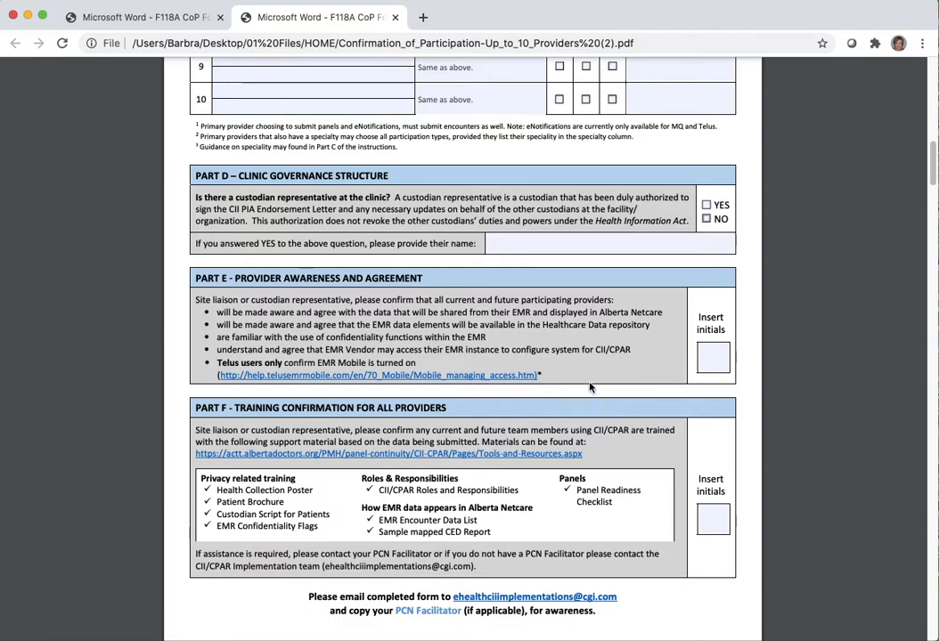
{"action": "left_click", "coordinate": [714, 356]}
{"action": "scroll", "coordinate": [624, 364], "scroll_direction": "down", "scroll_amount": 1}
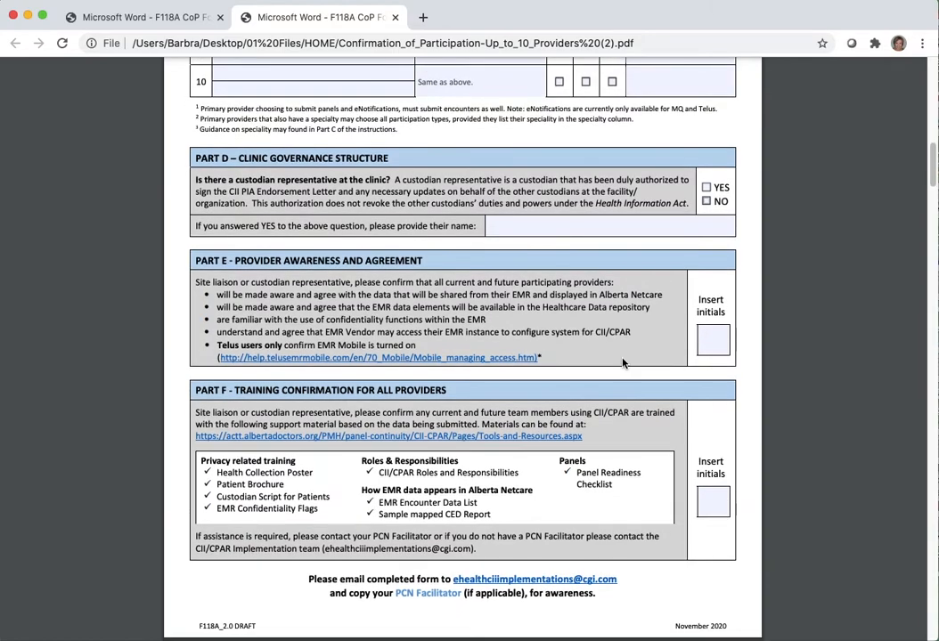